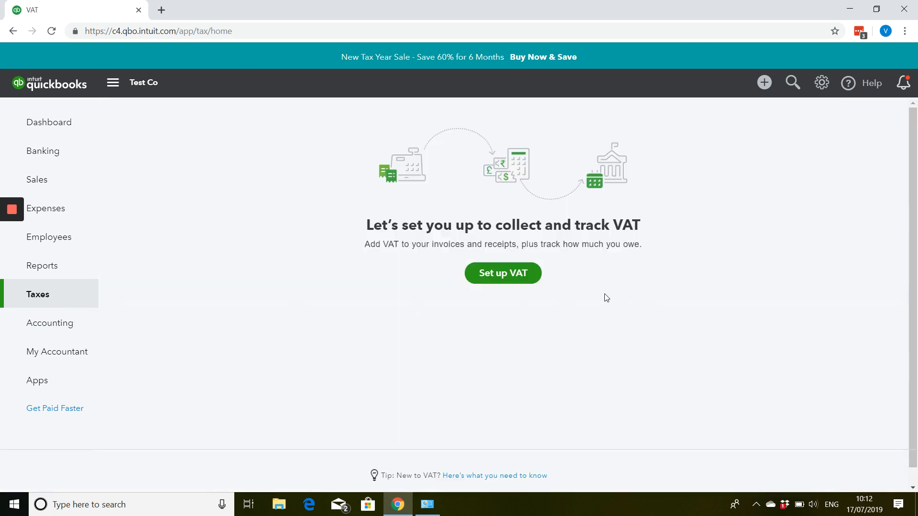
# - Start the VAT setup with the current period starting in April, Quarterly filing frequency and the Standard accounting scheme
pyautogui.click(520, 279)
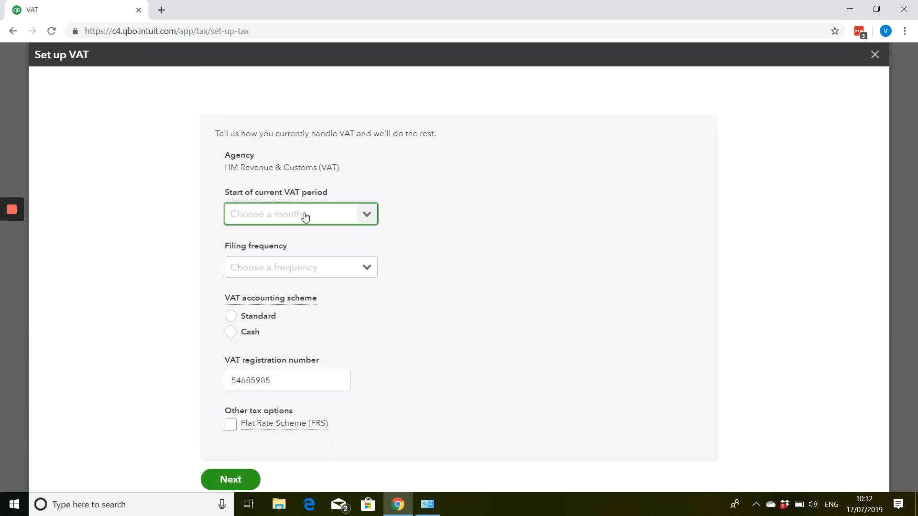
pyautogui.click(305, 215)
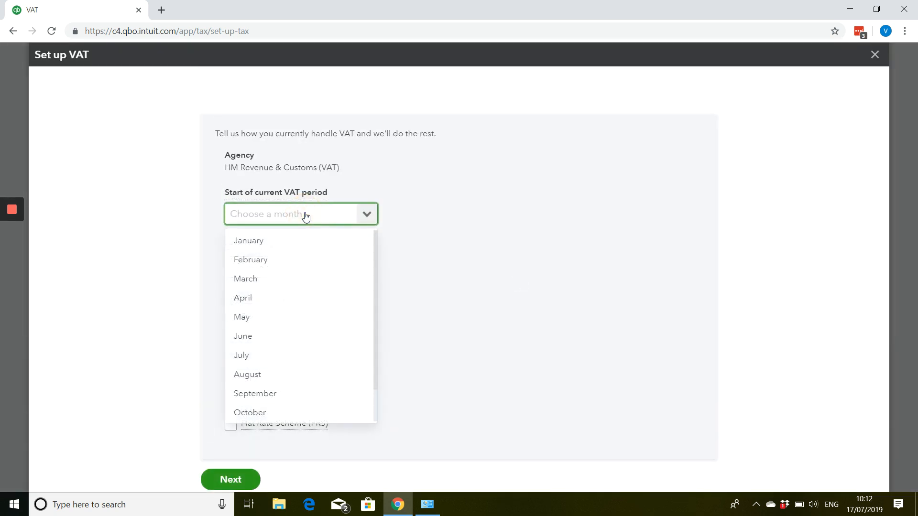
pyautogui.click(254, 299)
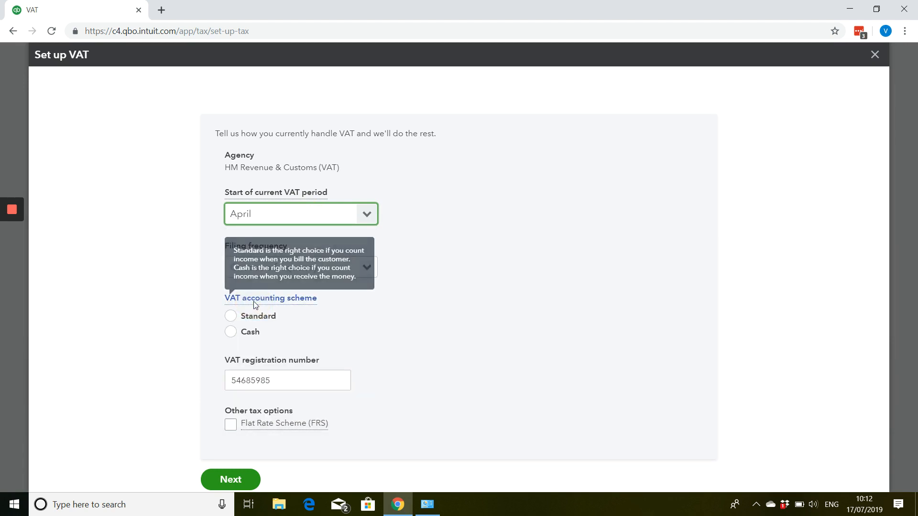
pyautogui.click(344, 275)
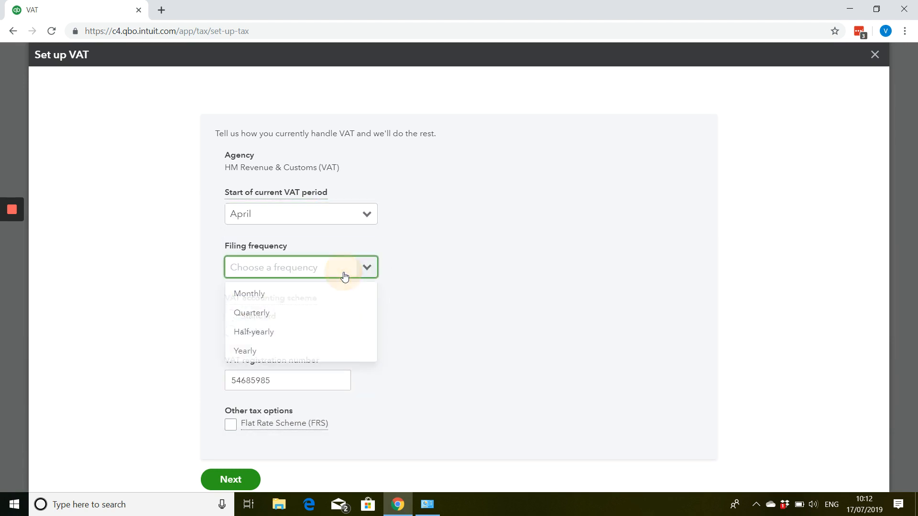
pyautogui.click(298, 311)
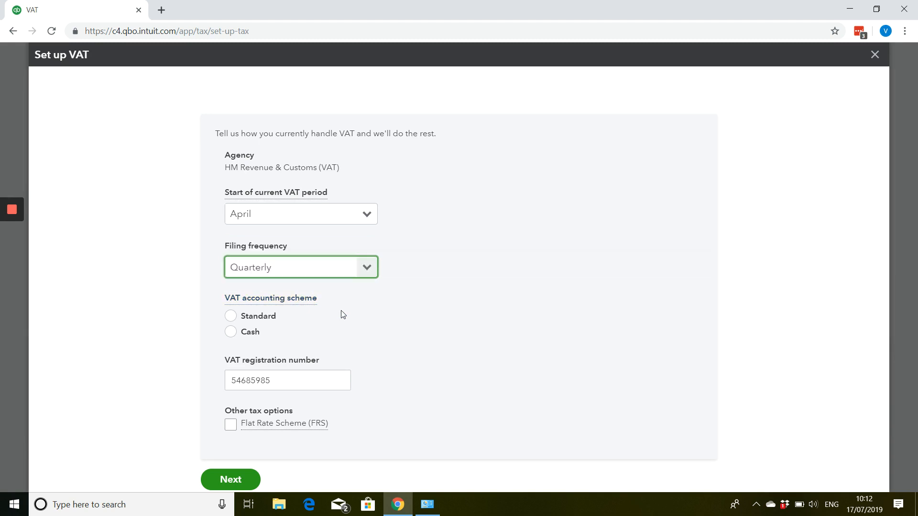
pyautogui.click(233, 323)
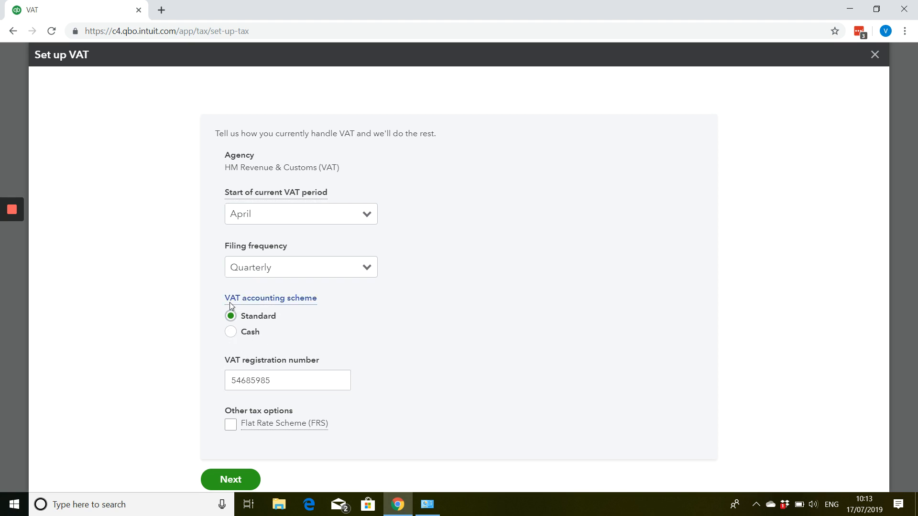
# - Complete the VAT setup with the prefilled registration number and dismiss the SmartScan introduction
pyautogui.moveTo(259, 305)
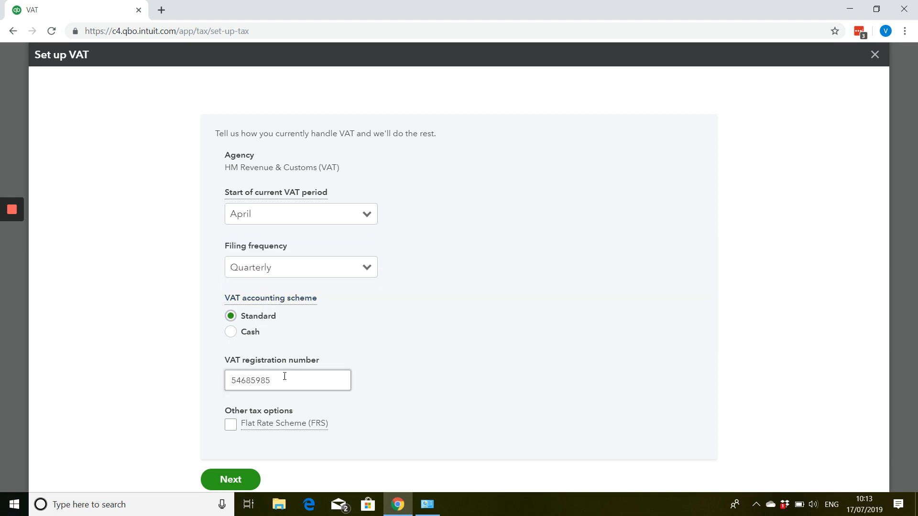
pyautogui.click(256, 380)
pyautogui.moveTo(282, 430)
pyautogui.click(249, 480)
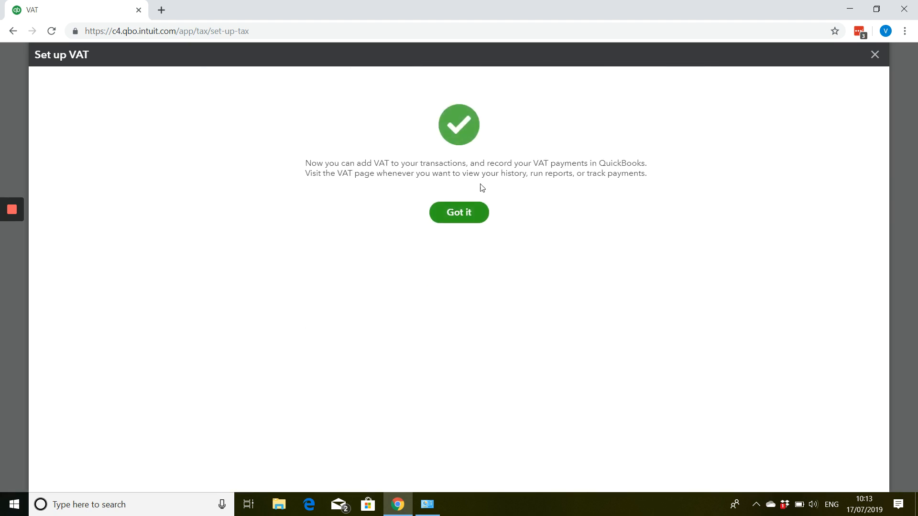
pyautogui.click(448, 211)
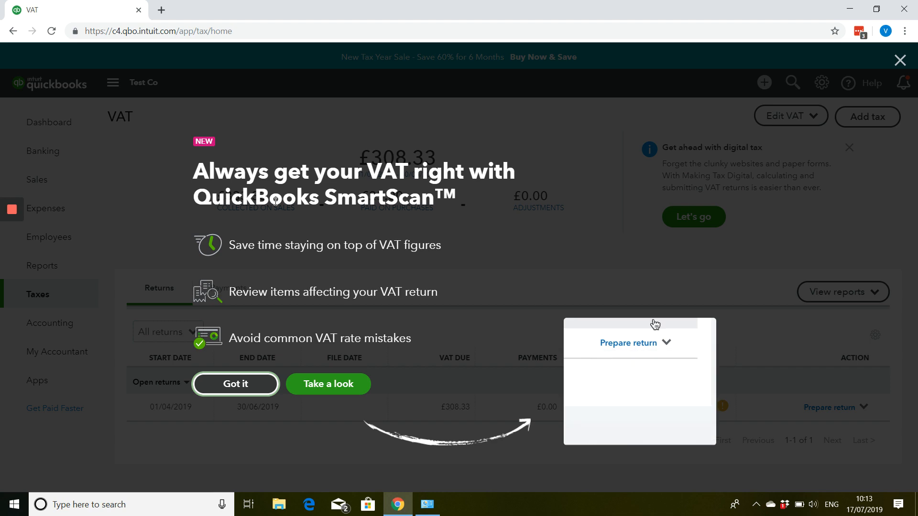
pyautogui.click(245, 386)
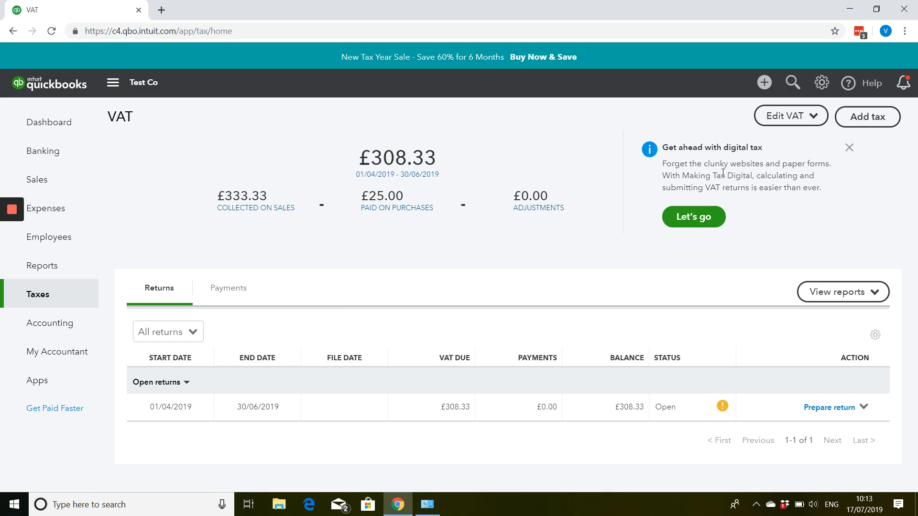
# - Start enabling Making Tax Digital, confirming that the business is signed up with HMRC, and open the HMRC authorisation page
pyautogui.click(683, 219)
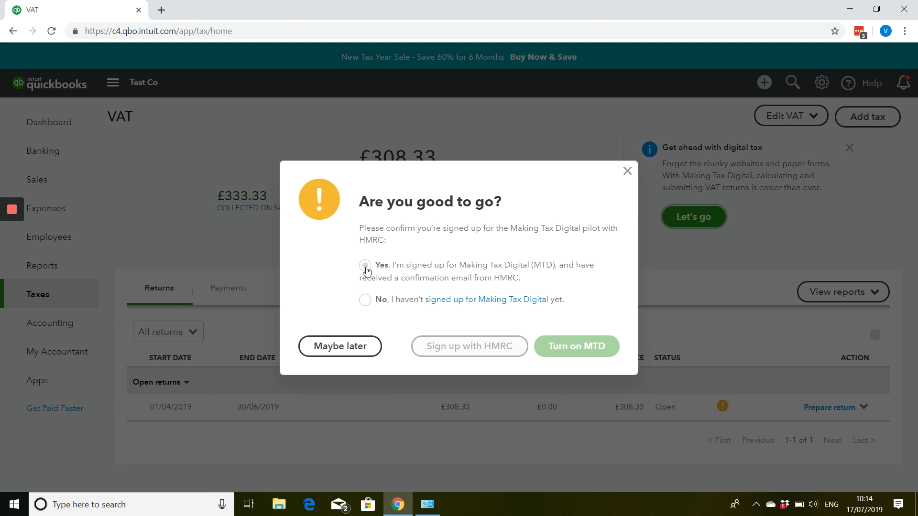
pyautogui.click(365, 265)
pyautogui.click(601, 347)
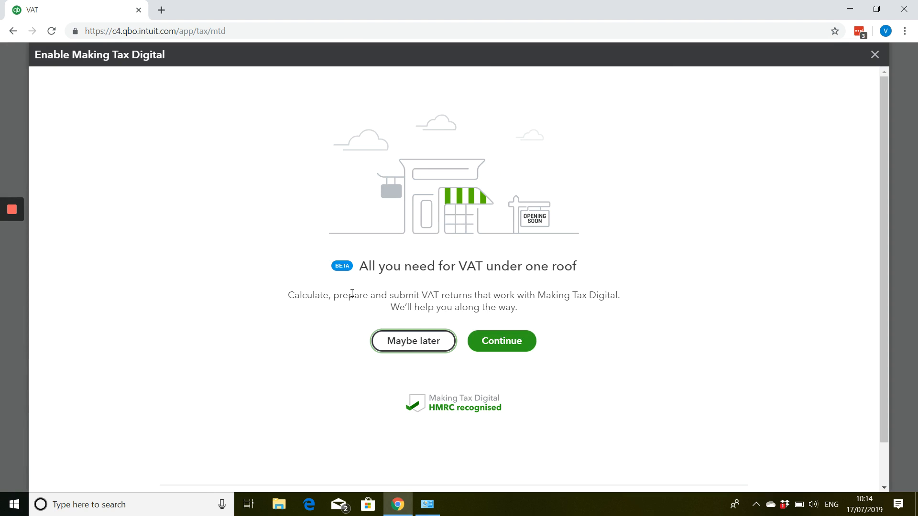
pyautogui.click(523, 346)
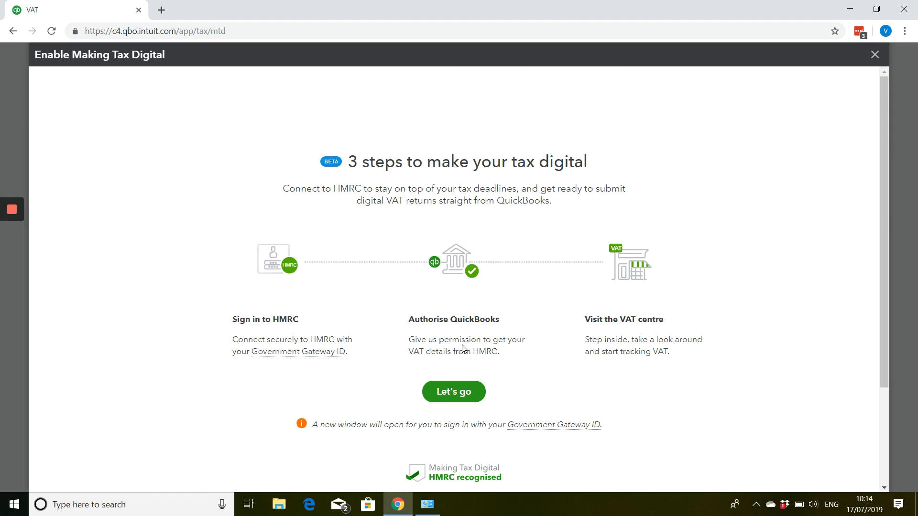
pyautogui.click(434, 393)
pyautogui.click(434, 393)
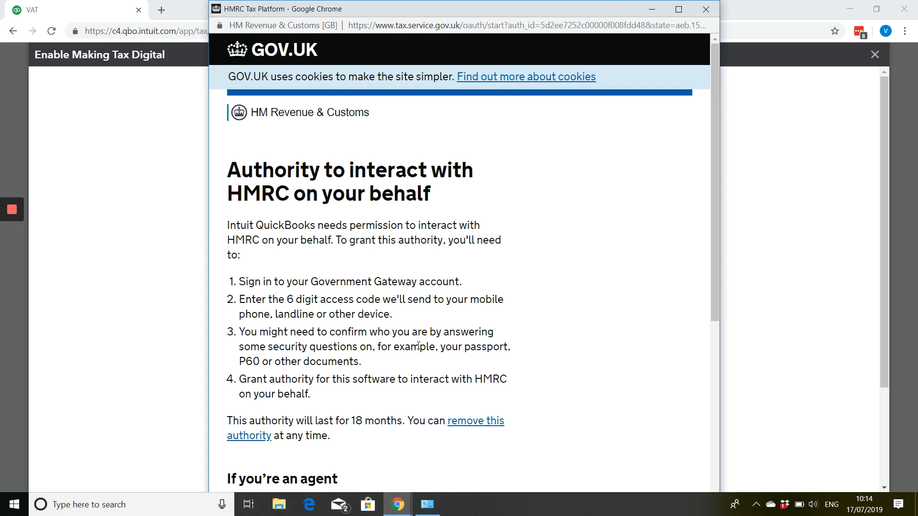
# - Review the HMRC authority requirements and leave the Making Tax Digital setup without granting authority
pyautogui.scroll(-7, 419, 347)
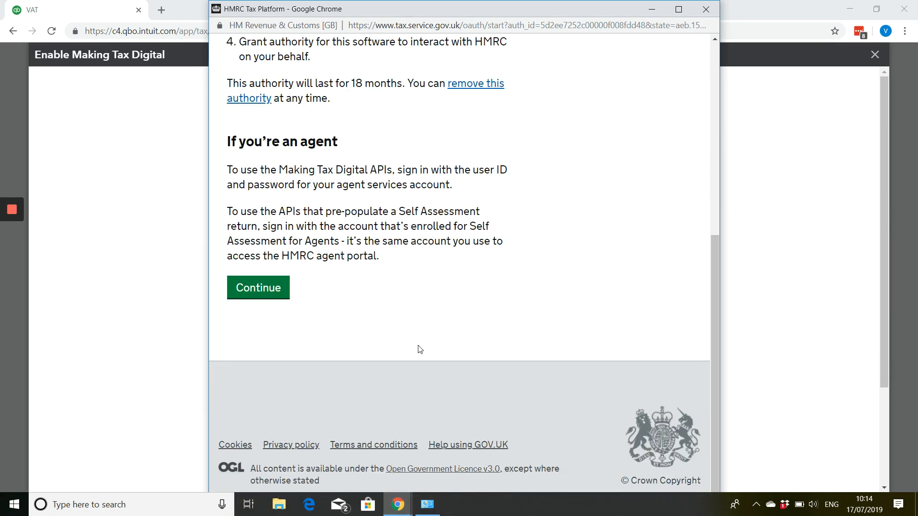
pyautogui.scroll(5, 419, 345)
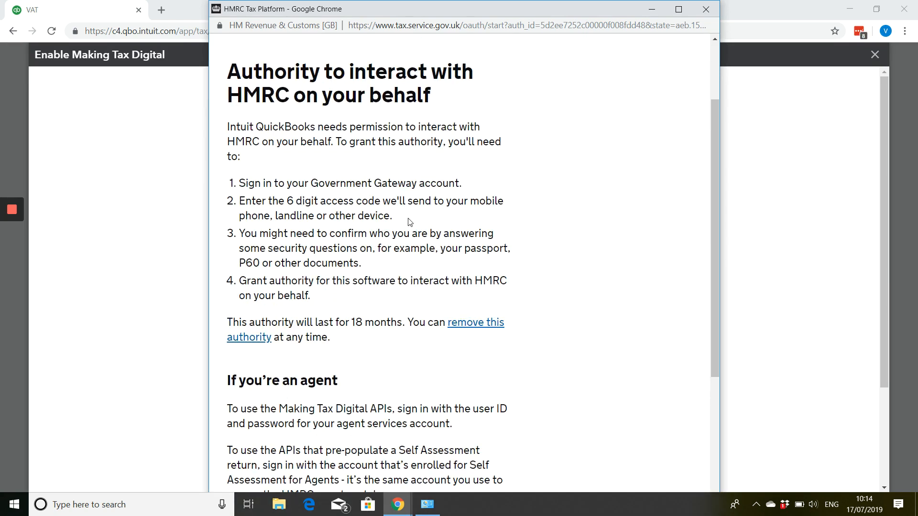
pyautogui.click(705, 12)
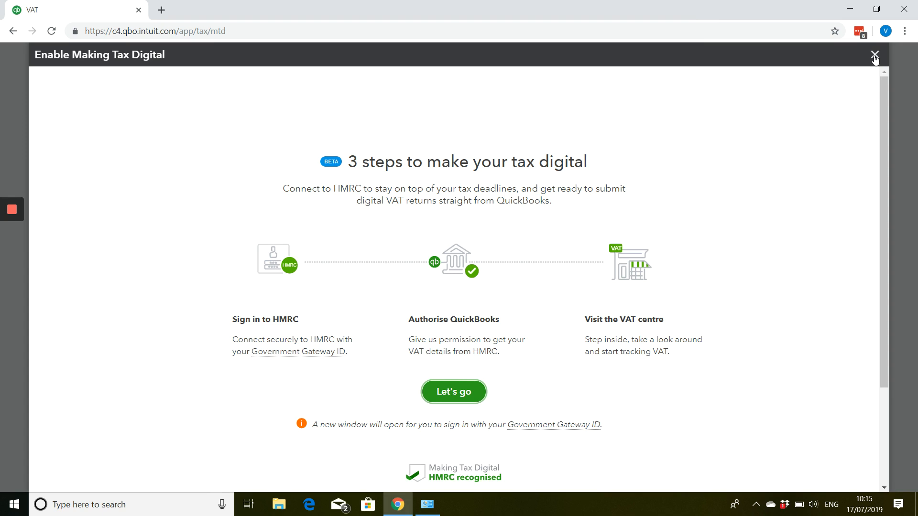
pyautogui.click(874, 56)
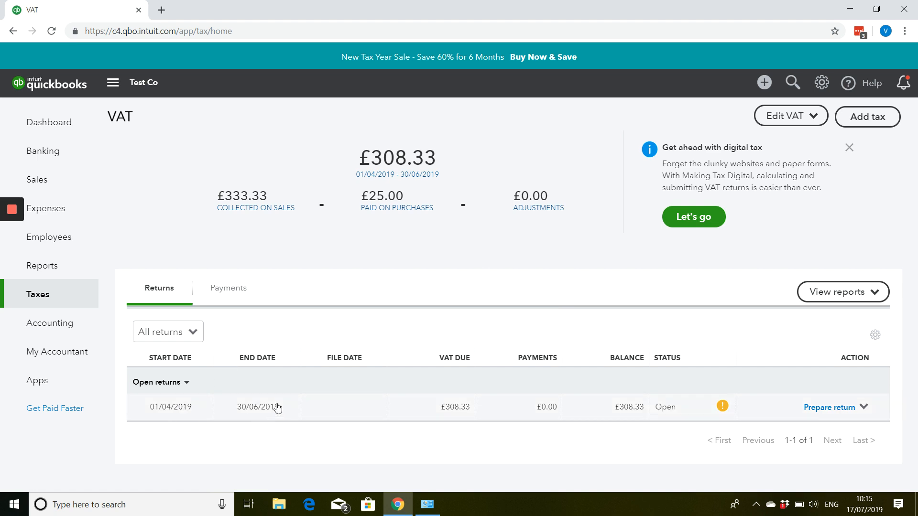
# - Open the VAT return for 01/04/2019 to 30/06/2019, examine its box figures and close it without submitting
pyautogui.click(826, 410)
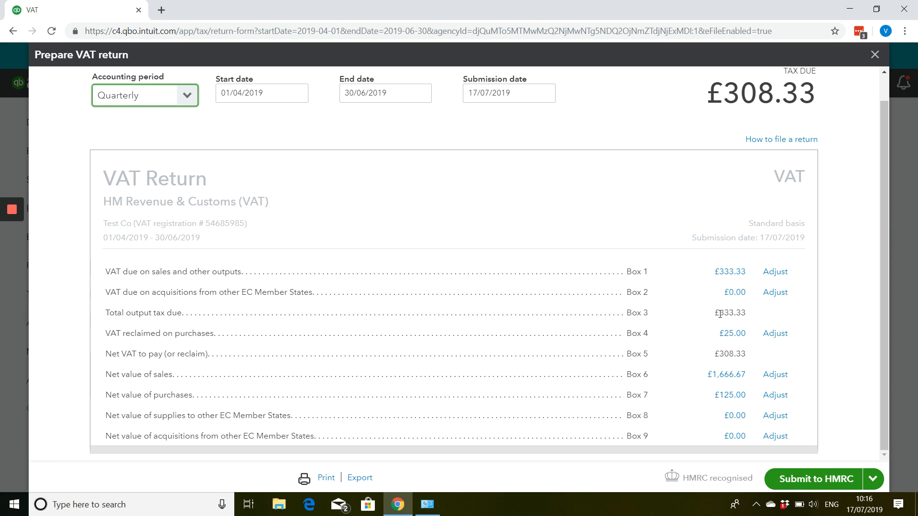
pyautogui.moveTo(713, 313); pyautogui.dragTo(758, 312)
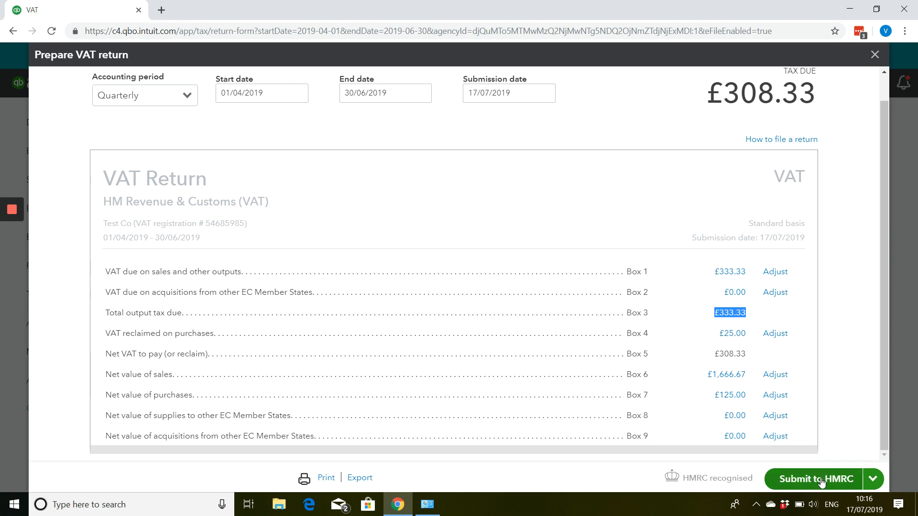
pyautogui.scroll(1, 810, 366)
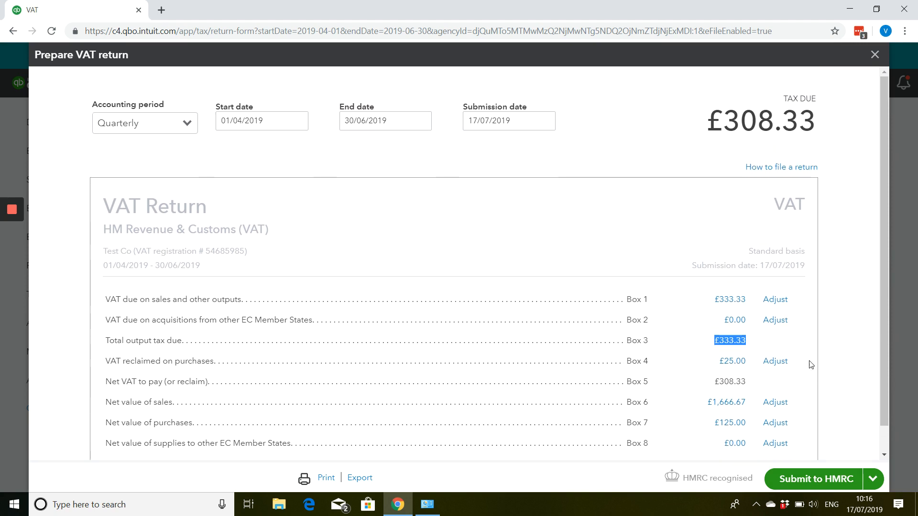
pyautogui.click(876, 54)
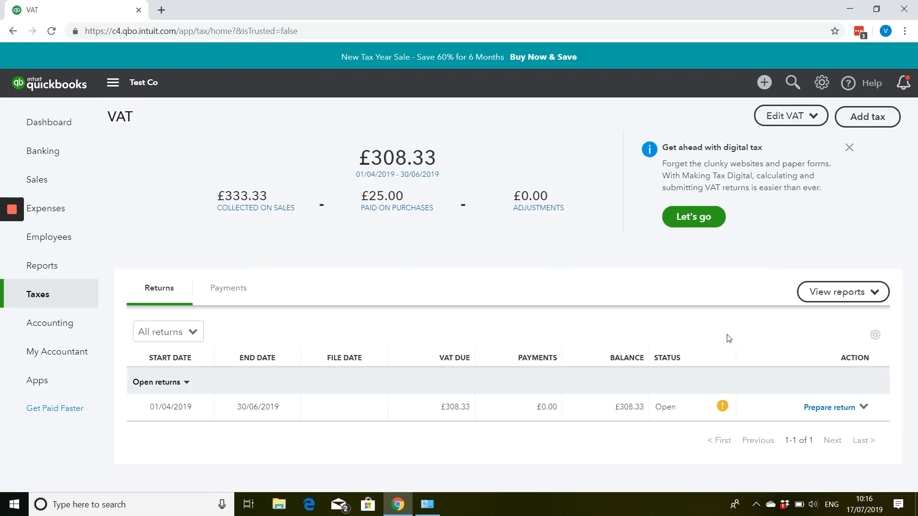
# - View the VAT 100 summary report for the open return and go back to the VAT page
pyautogui.click(864, 408)
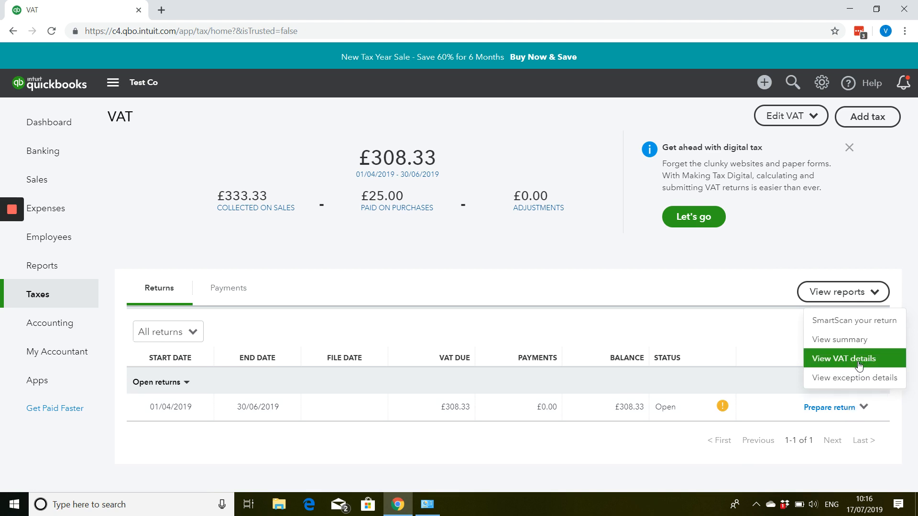
pyautogui.click(853, 340)
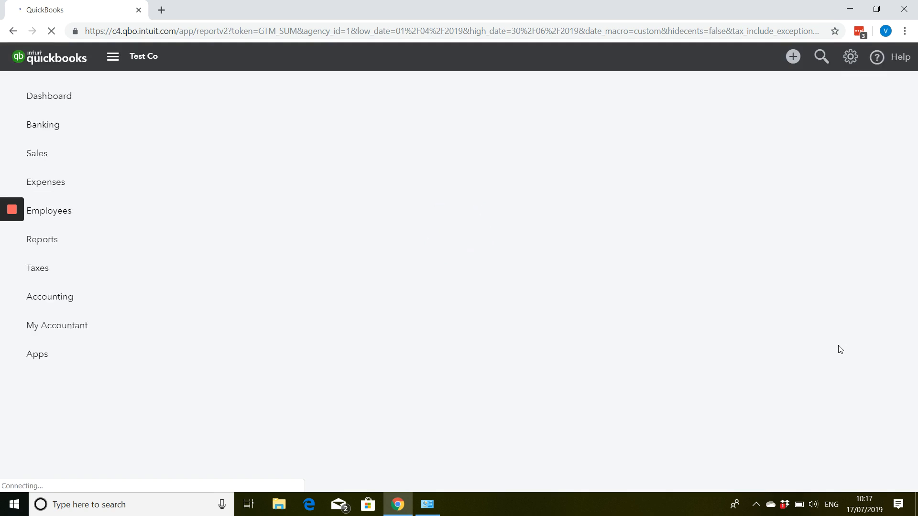
pyautogui.scroll(-1, 827, 349)
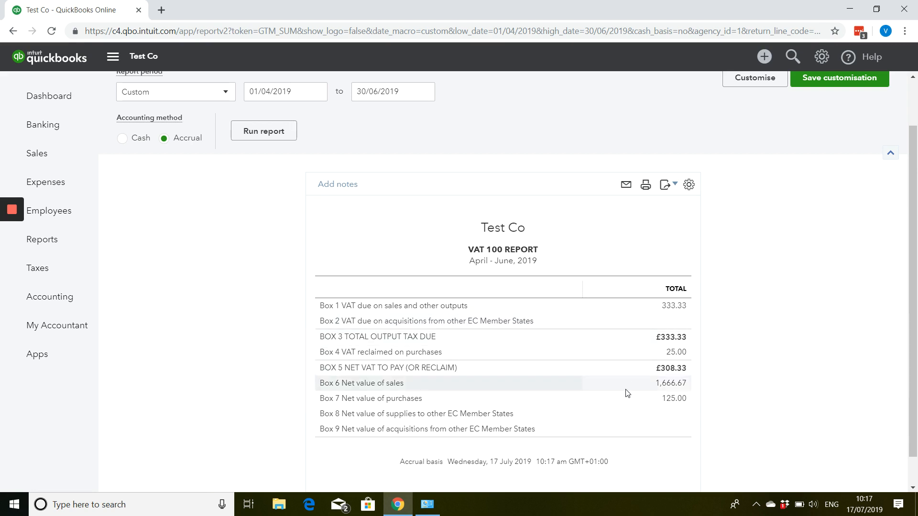
pyautogui.click(10, 31)
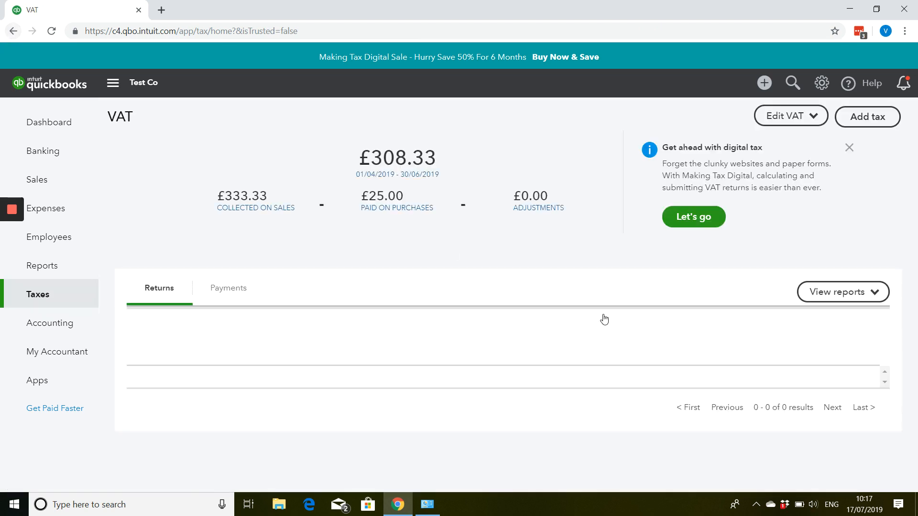
# - View the VAT Detail Report for the open return, examine the transactions behind each box, and return to the VAT page
pyautogui.click(865, 408)
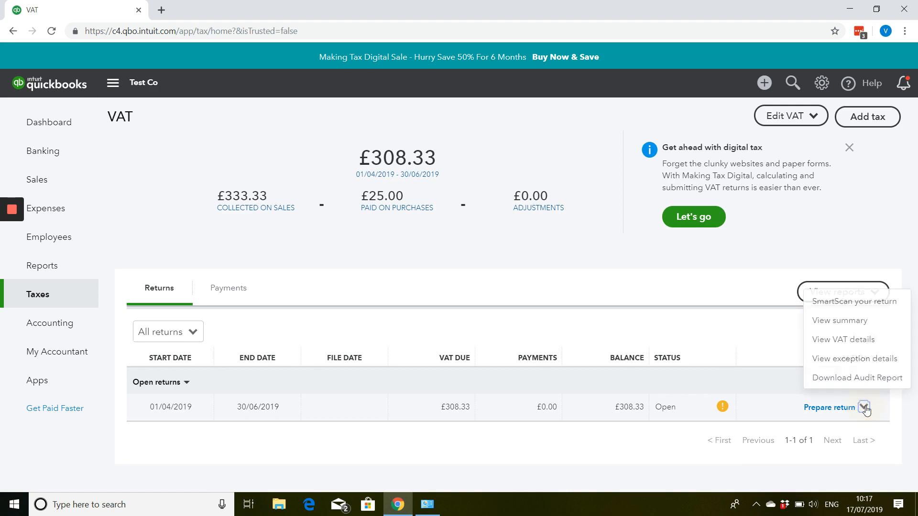
pyautogui.click(862, 342)
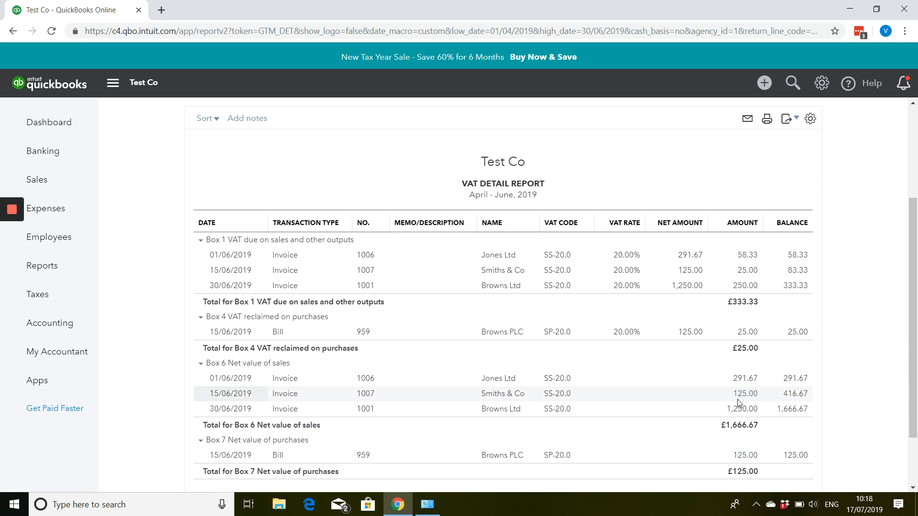
pyautogui.scroll(-2, 739, 403)
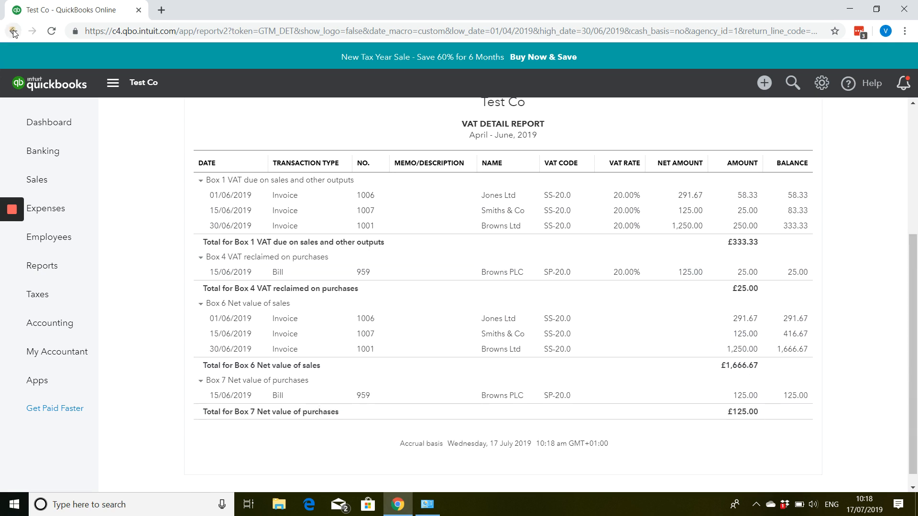
pyautogui.click(14, 33)
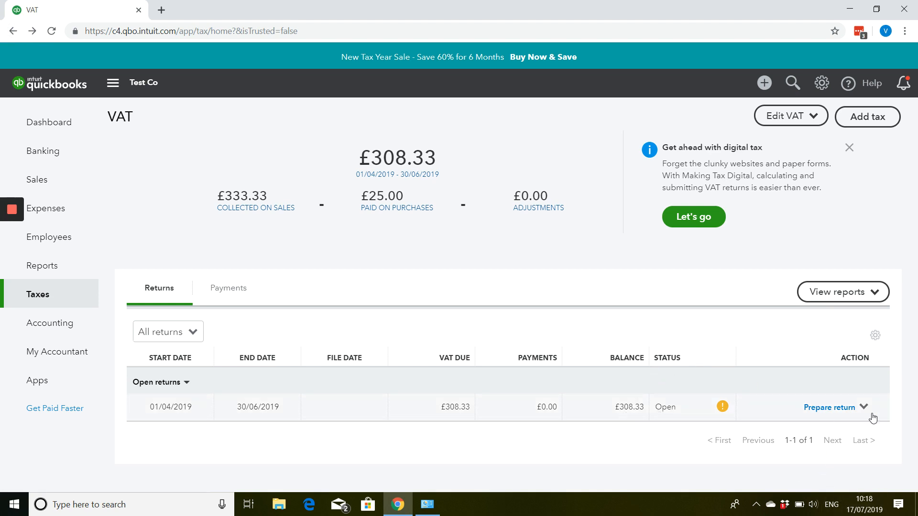
# - Prepare the open VAT return for April to June 2019 and mark it as filed, closing the books for that period
pyautogui.click(849, 410)
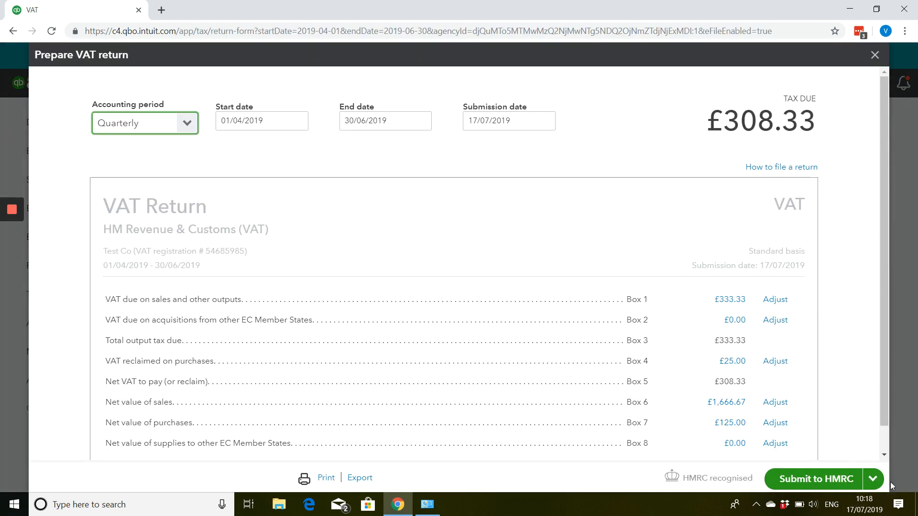
pyautogui.click(877, 485)
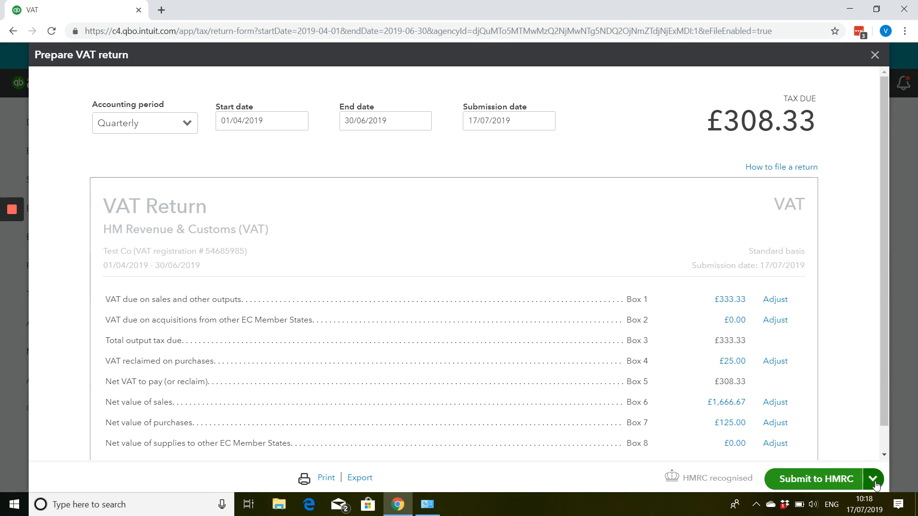
pyautogui.click(876, 485)
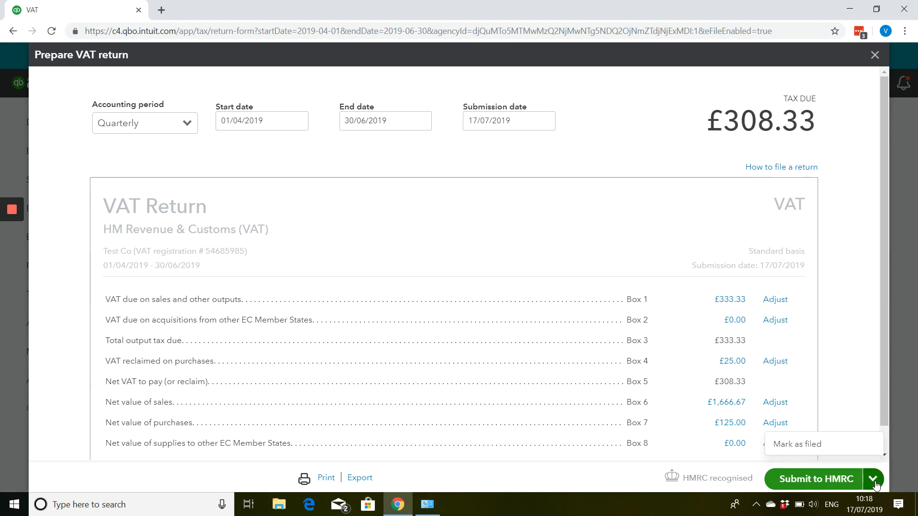
pyautogui.click(840, 450)
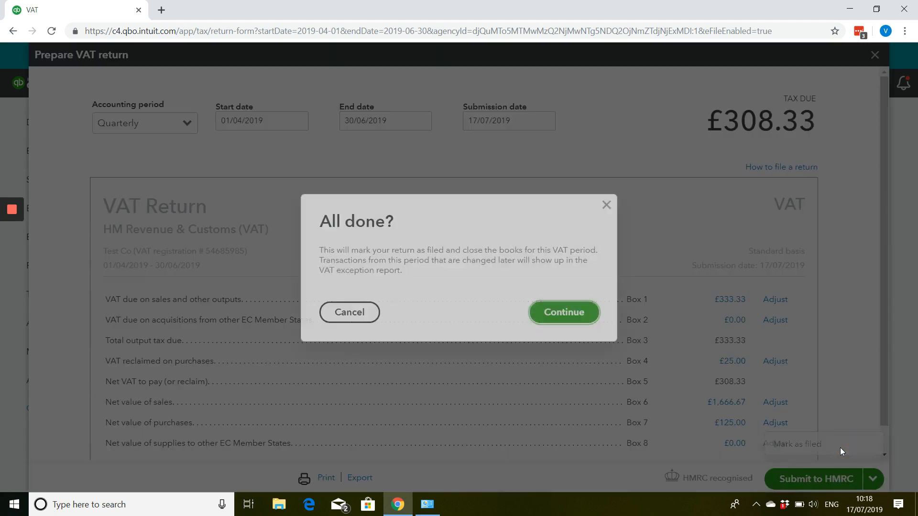
pyautogui.click(565, 313)
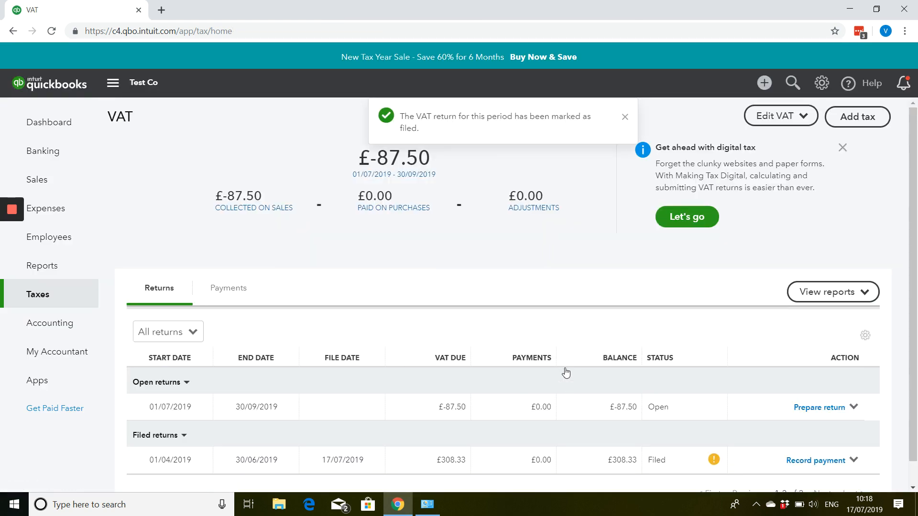
# - Open a VAT payment record for the filed April to June 2019 return and set the payment amount to 308.33
pyautogui.click(800, 461)
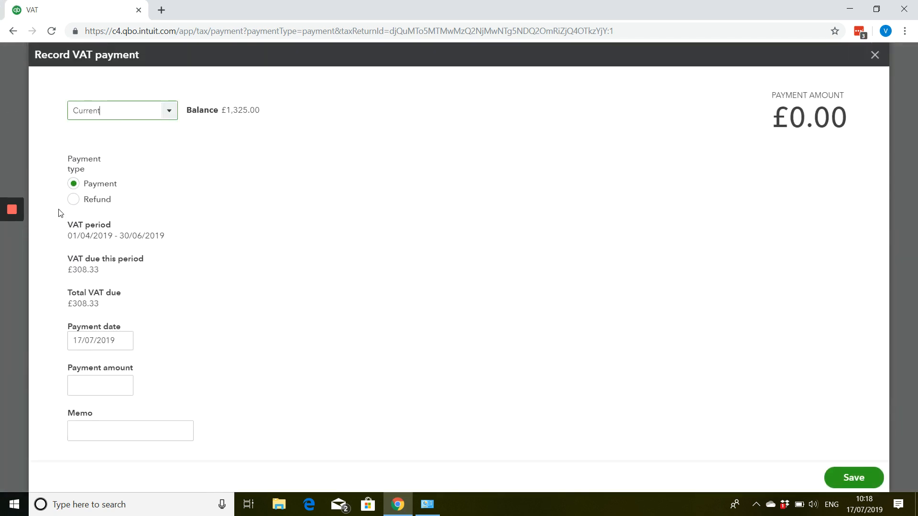
pyautogui.click(87, 388)
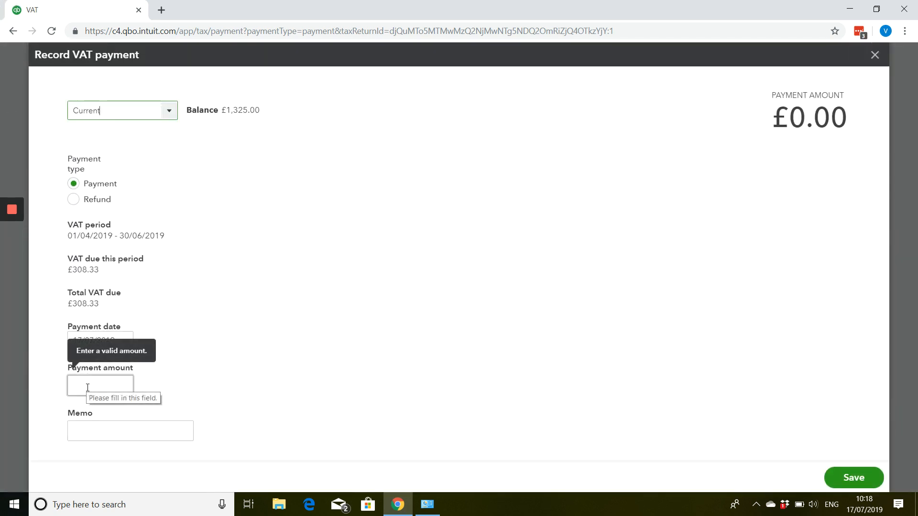
pyautogui.click(87, 388)
pyautogui.write('308.')
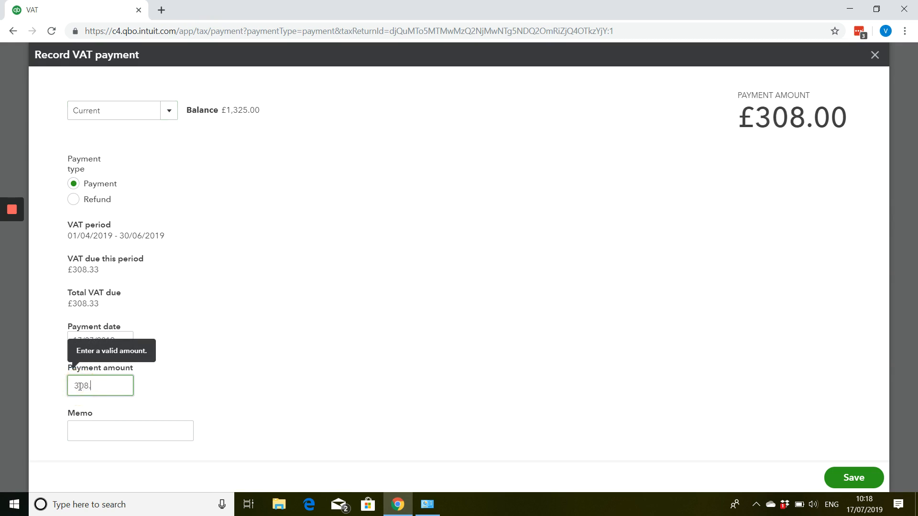
pyautogui.write('33')
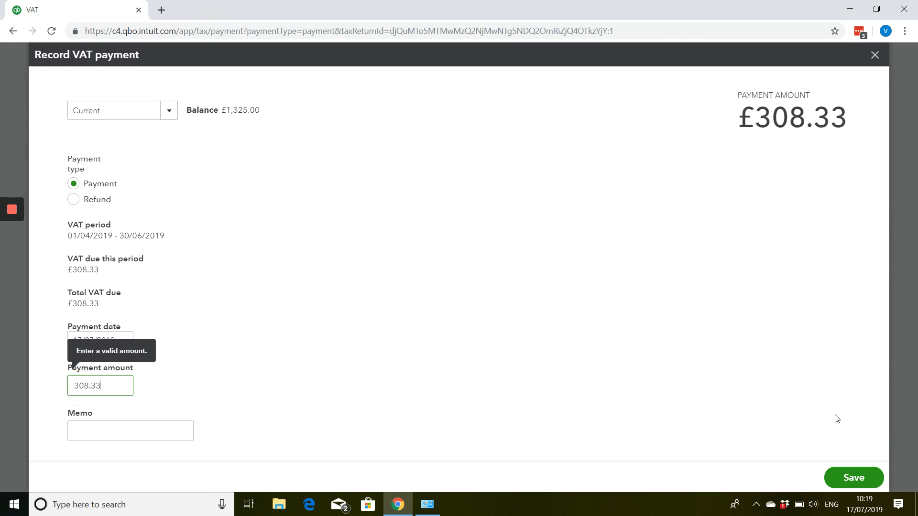